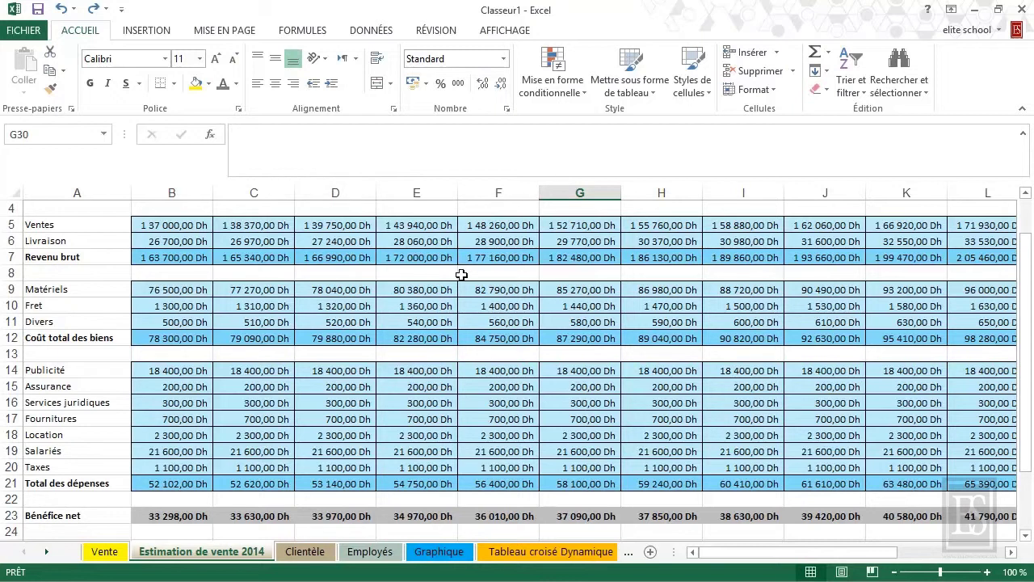
- Inspect the values and formulas in cells E9, E11, E18, F10 and F18
click(417, 293)
click(418, 319)
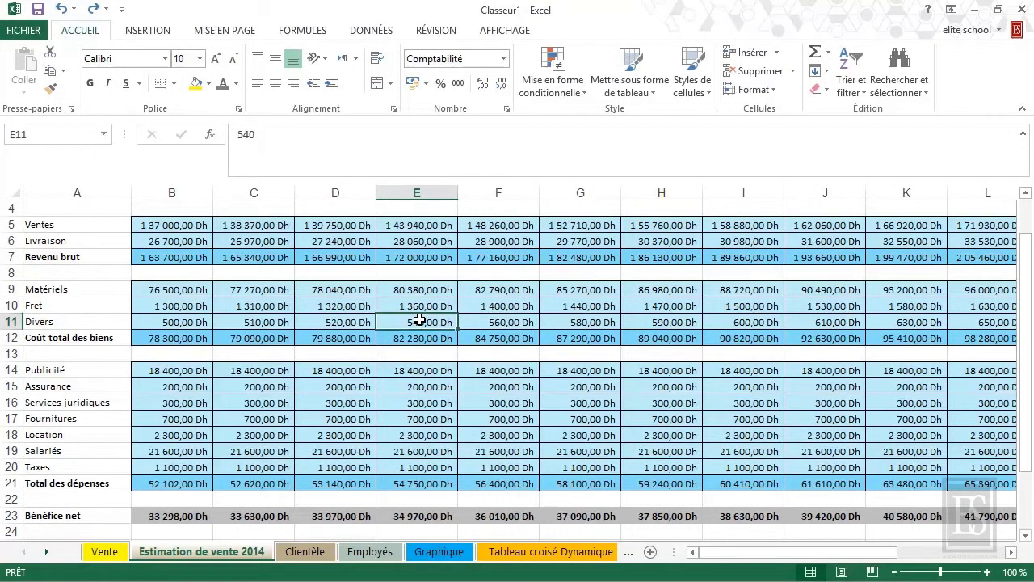
click(420, 284)
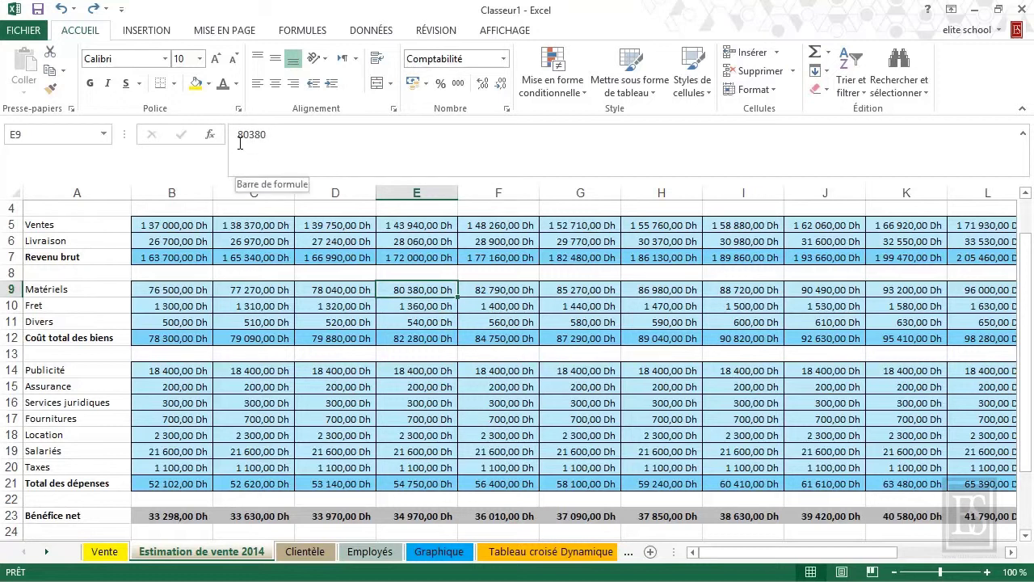
click(409, 435)
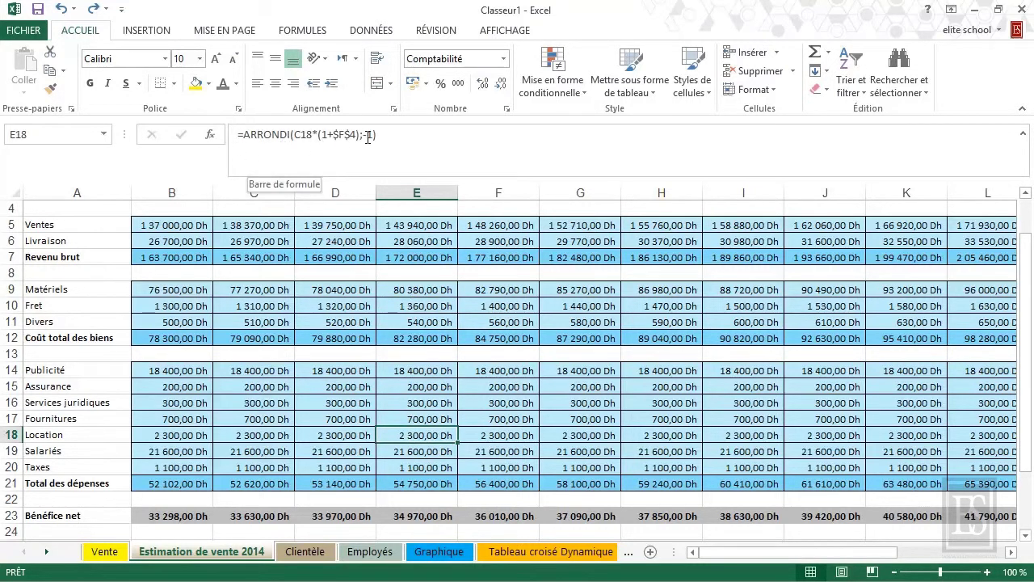
click(488, 308)
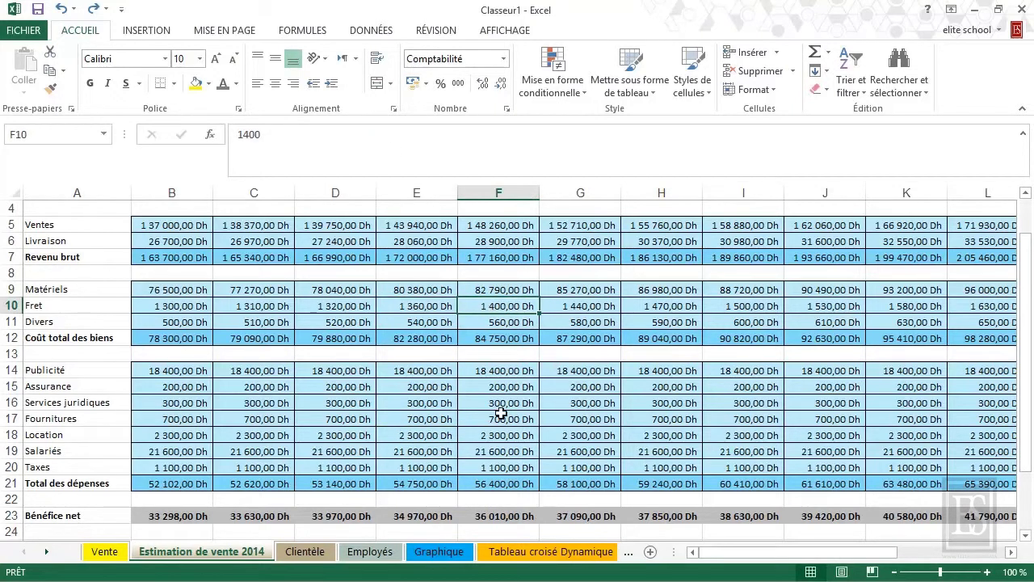
click(505, 440)
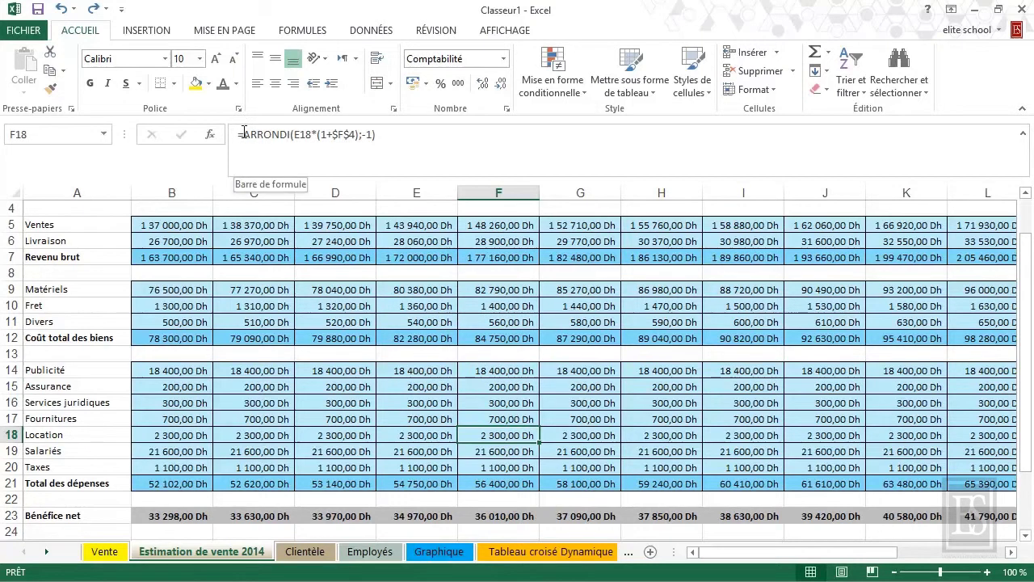
click(485, 307)
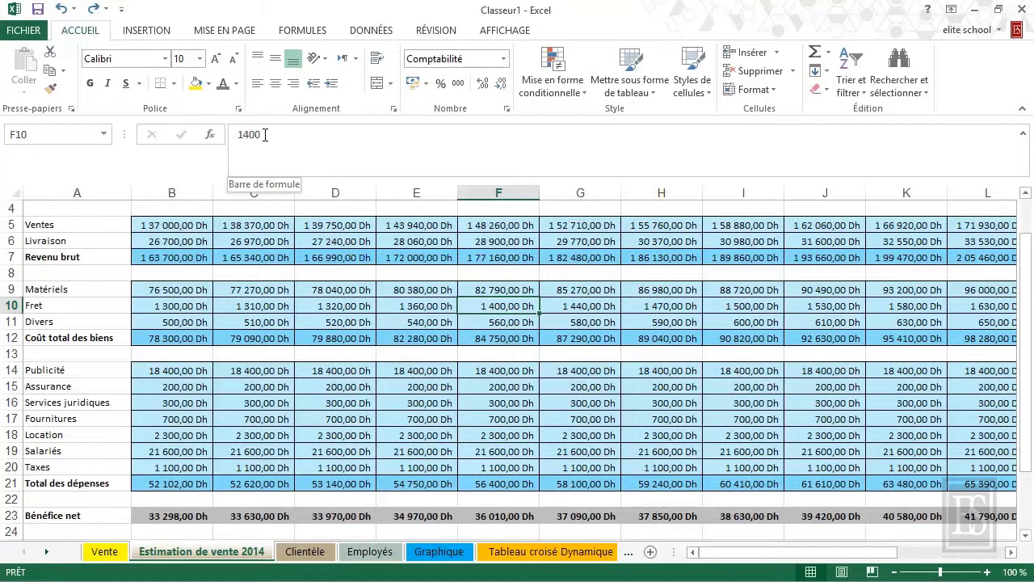
- Check the Matériels and Assurance labels, the C18 formula and the 560 in F11
click(66, 292)
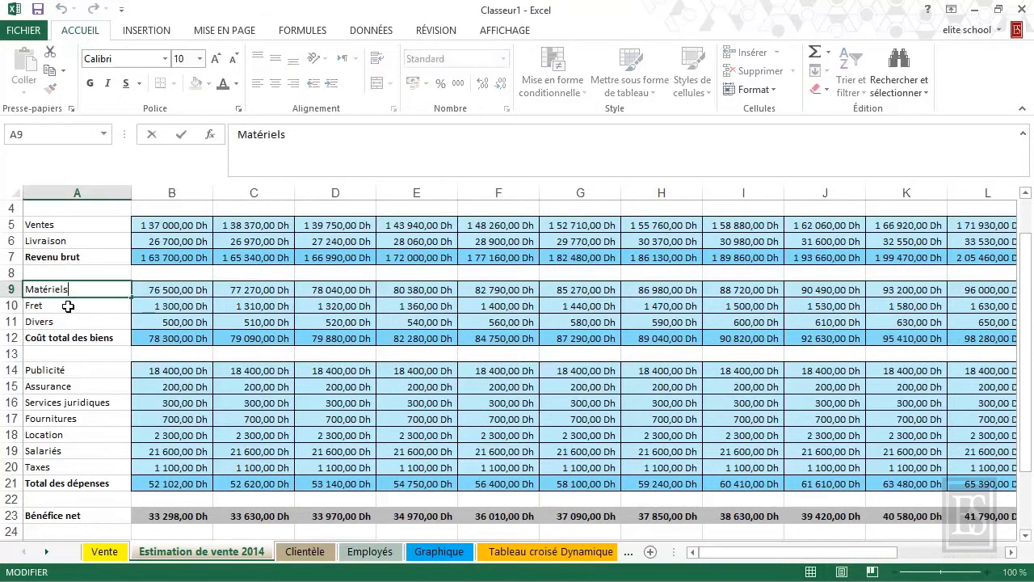
click(69, 389)
click(238, 432)
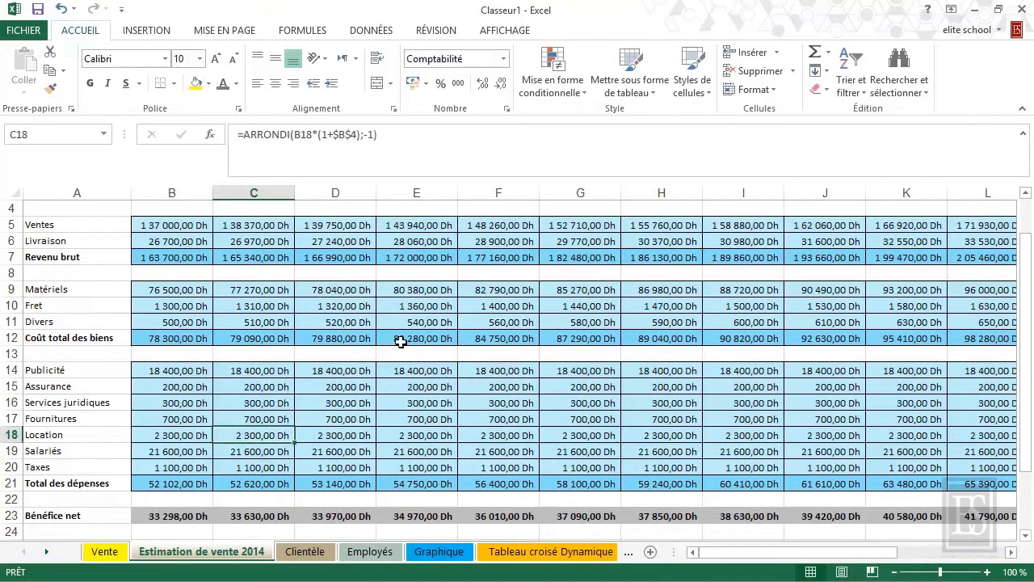
click(479, 321)
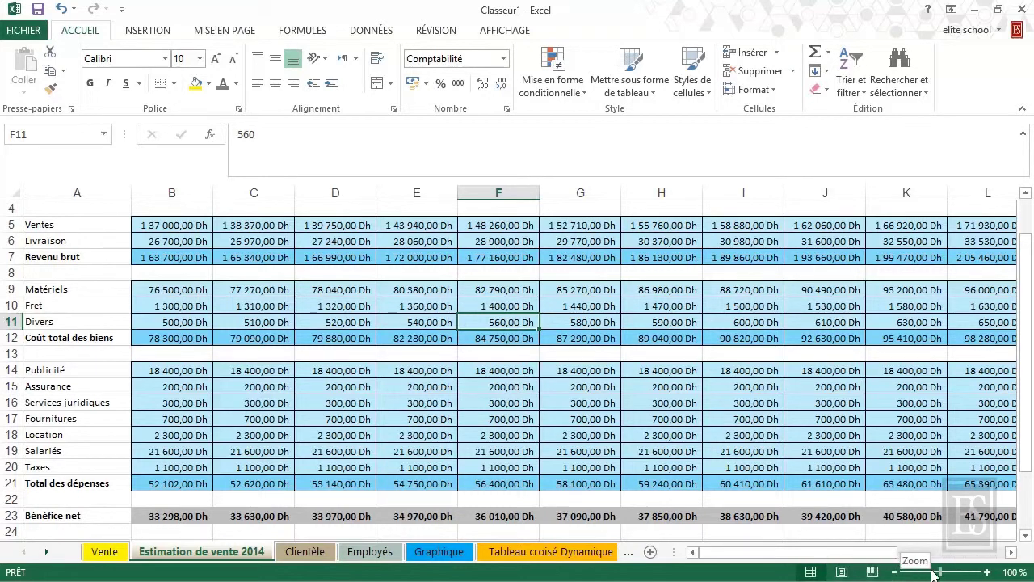
- Zoom the sheet to 154%, back to 93%, and turn on Caps Lock
drag(944, 573, 950, 573)
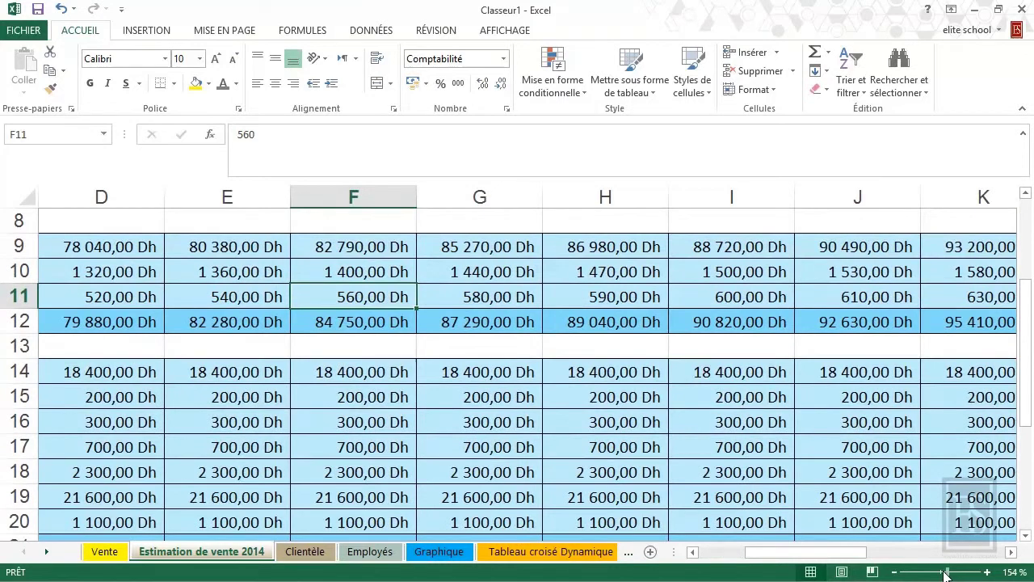
click(938, 574)
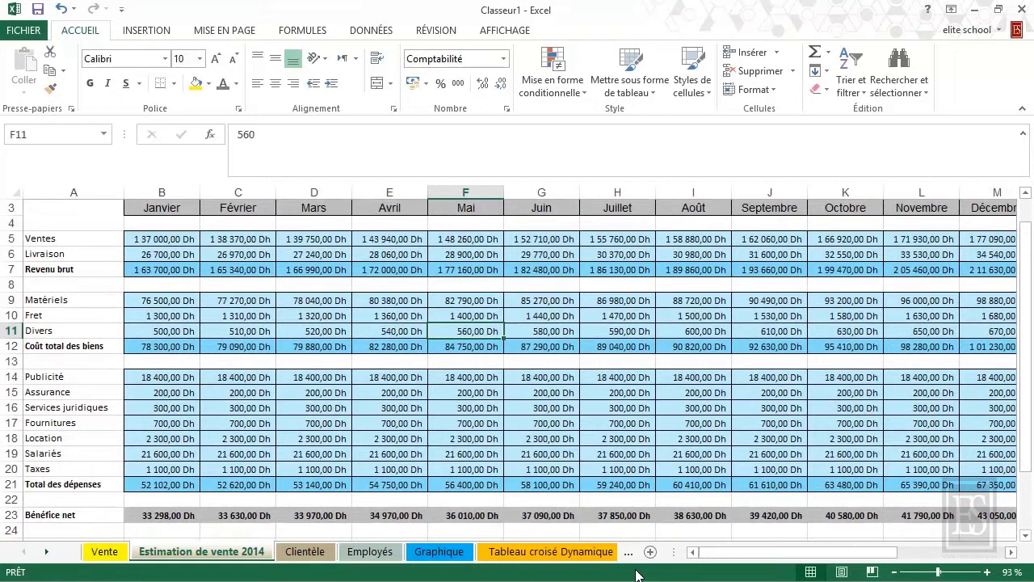
key(Caps_Lock)
- Select F15:F19 to show their minimum, maximum and sum in the status bar
mouse_move(105, 572)
drag(465, 391, 465, 454)
mouse_move(630, 580)
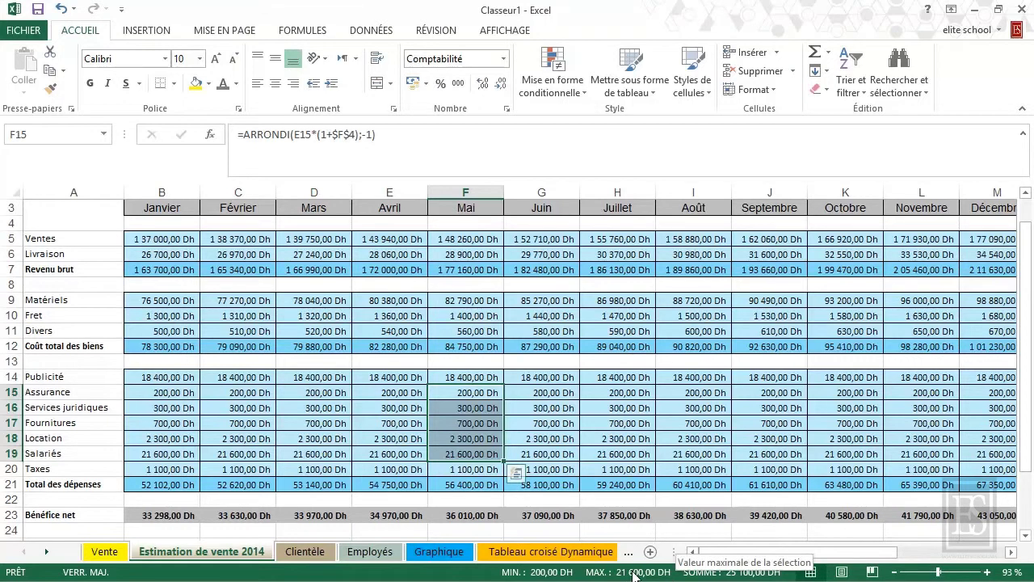
- Enable Moyenne in the status bar customization menu, then reopen and close the menu
right_click(459, 575)
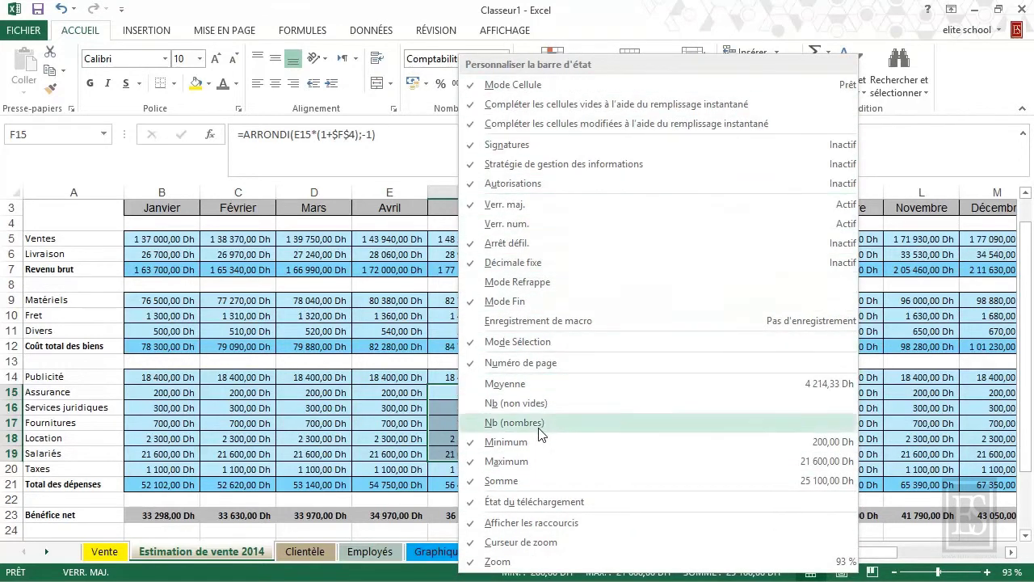
click(562, 544)
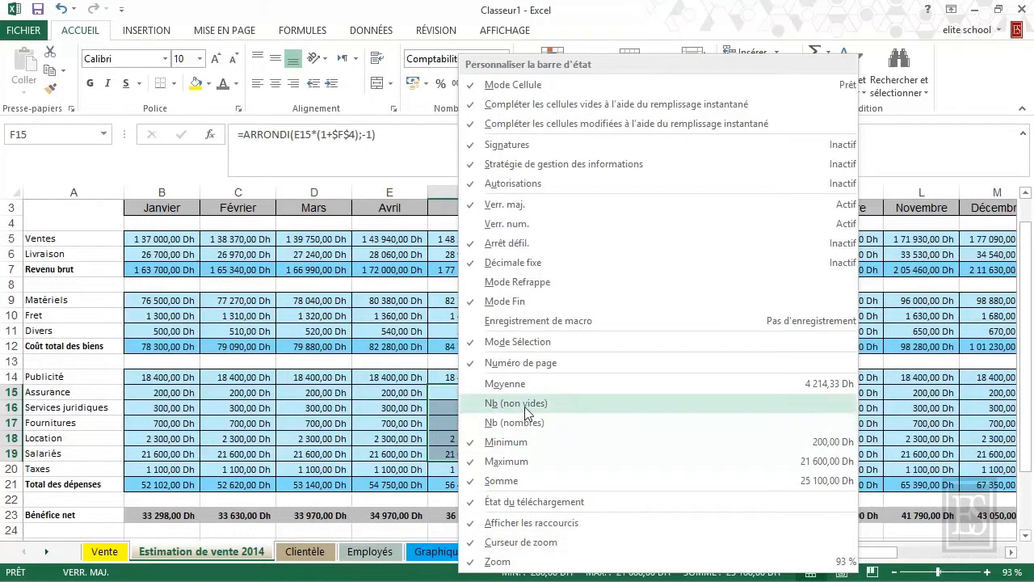
click(505, 383)
click(364, 573)
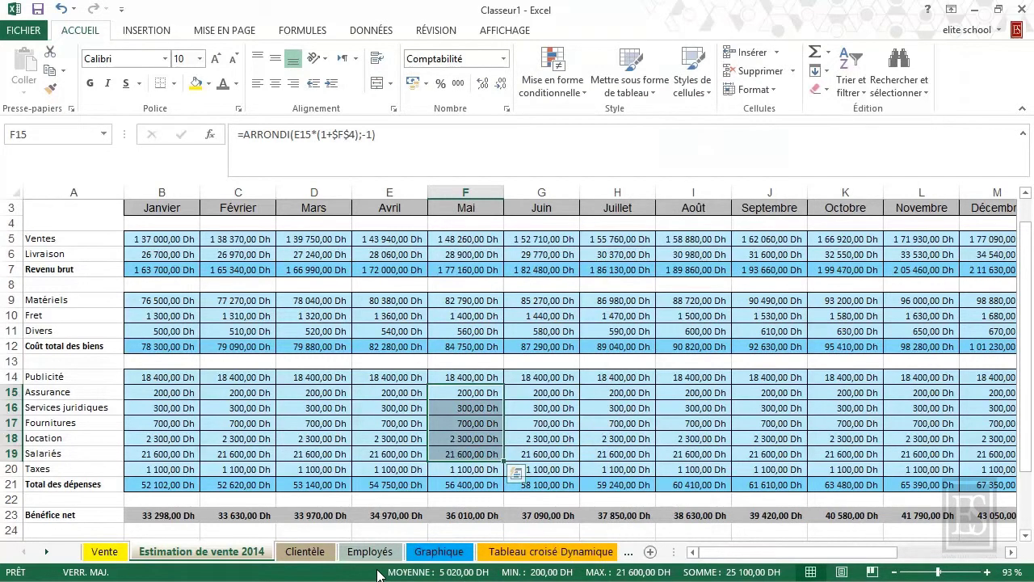
right_click(380, 574)
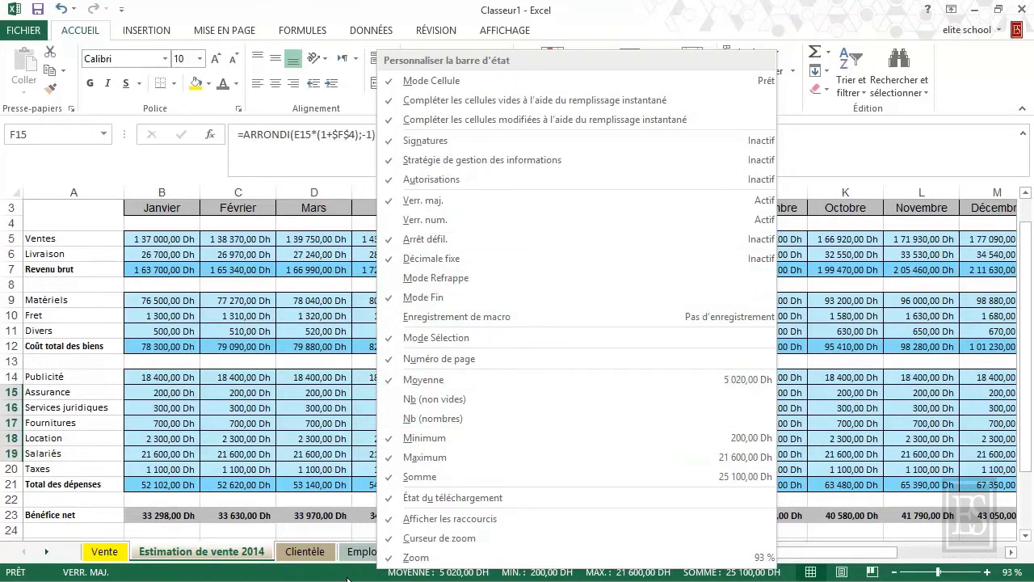
click(346, 579)
- Scroll up to the Estimation de vente 2014 title and select the Mars Livraison cell D6
click(376, 362)
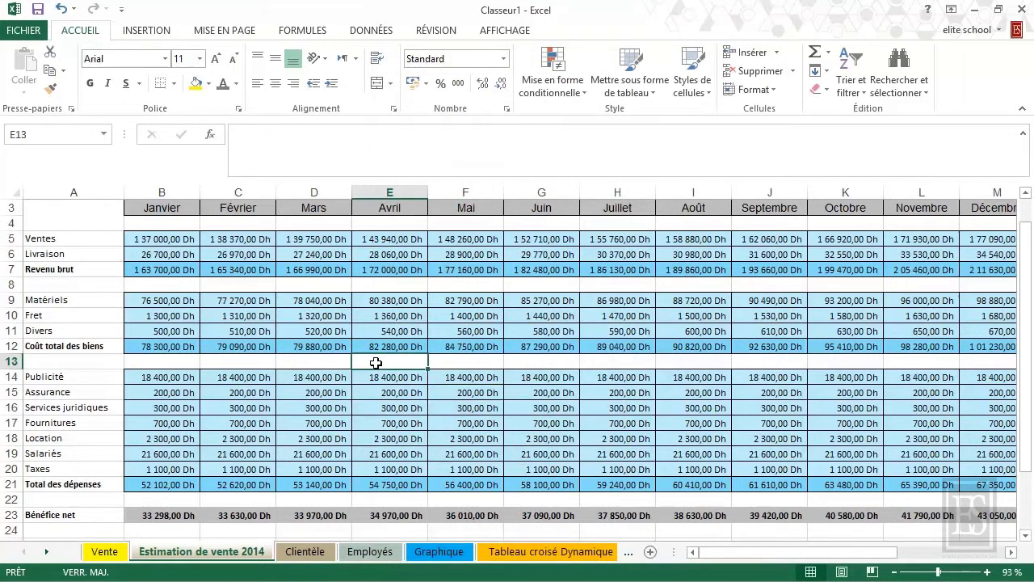
scroll(370, 360, up, 2)
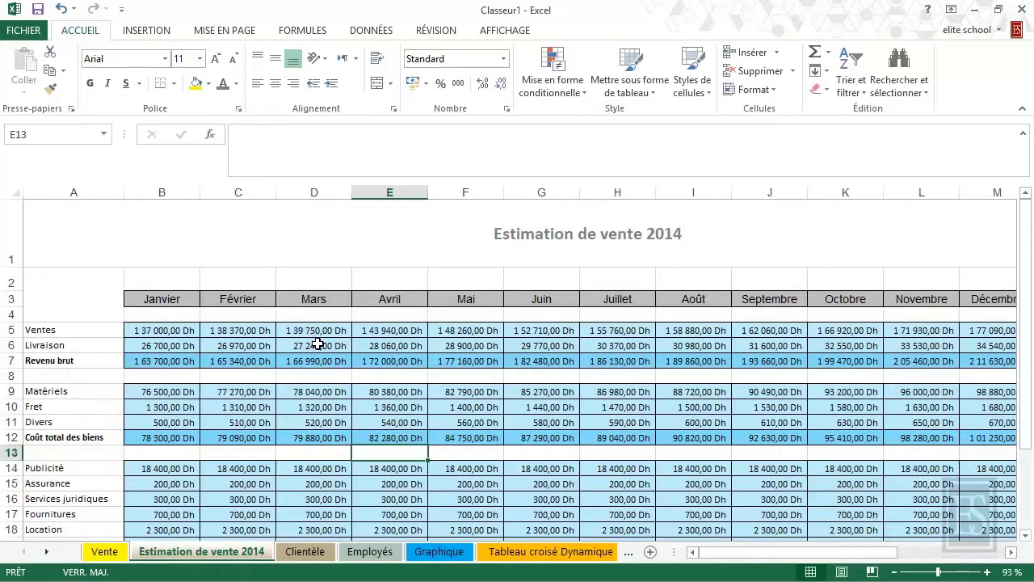
click(317, 344)
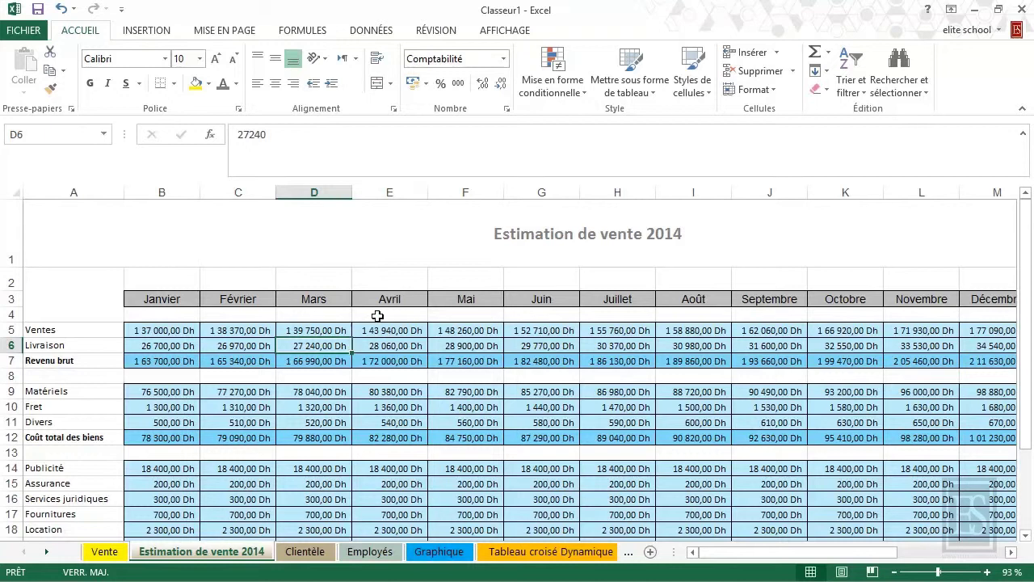
- From AFFICHAGE's Changer de fenêtre list, pick 1 Classeur1, the only workbook window
click(507, 32)
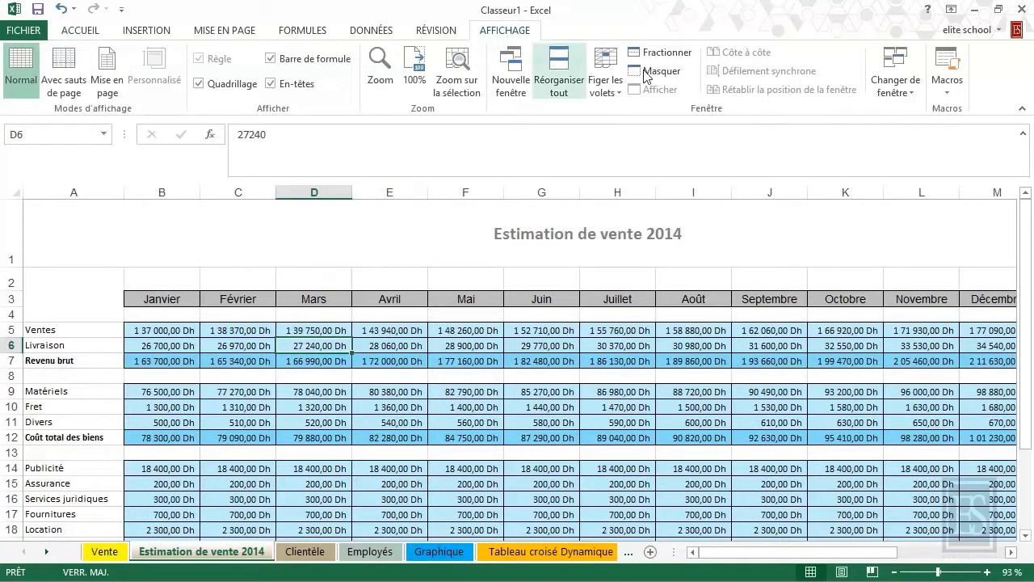
click(889, 93)
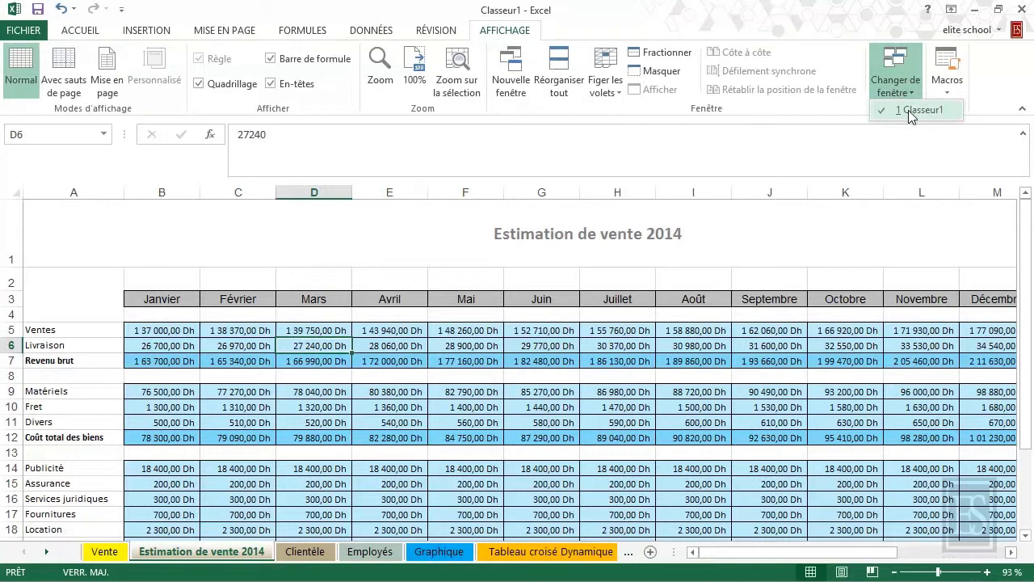
click(908, 110)
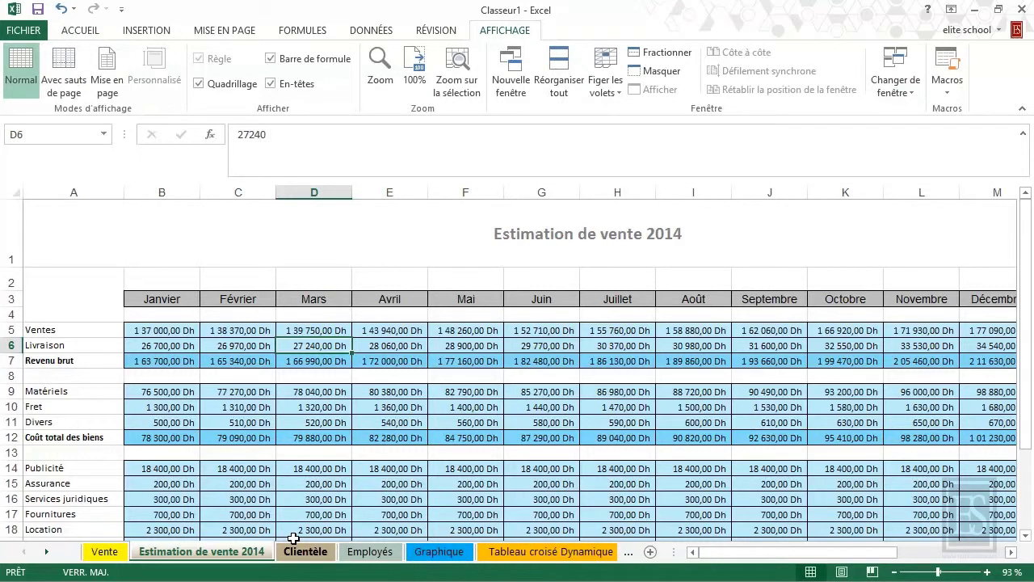
- Switch between the Clientèle, Employés and Estimation de vente 2014 sheets with tabs and Ctrl+PageUp
click(304, 552)
click(370, 551)
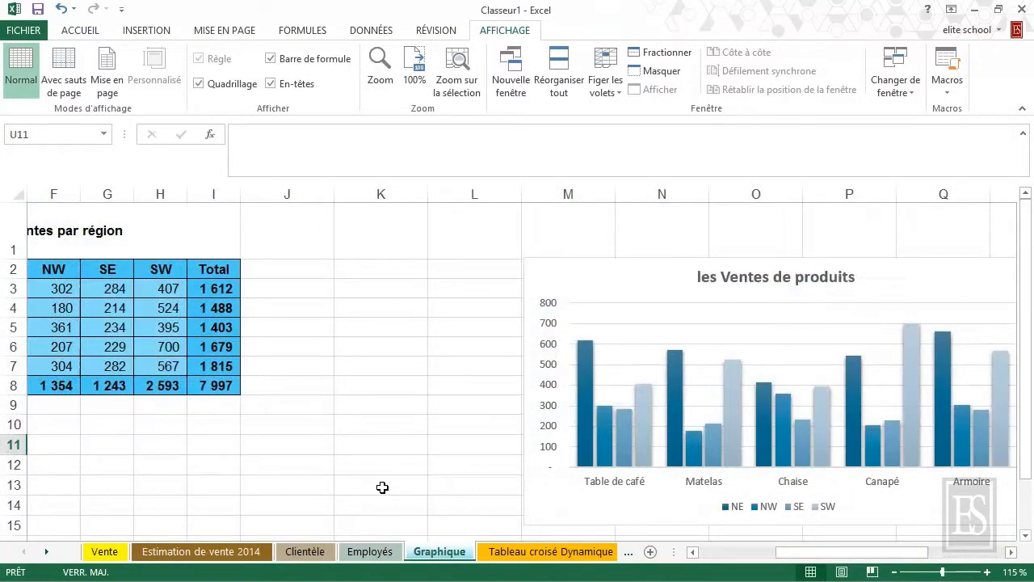
key(ctrl+Page_Up)
key(ctrl+Page_Up)
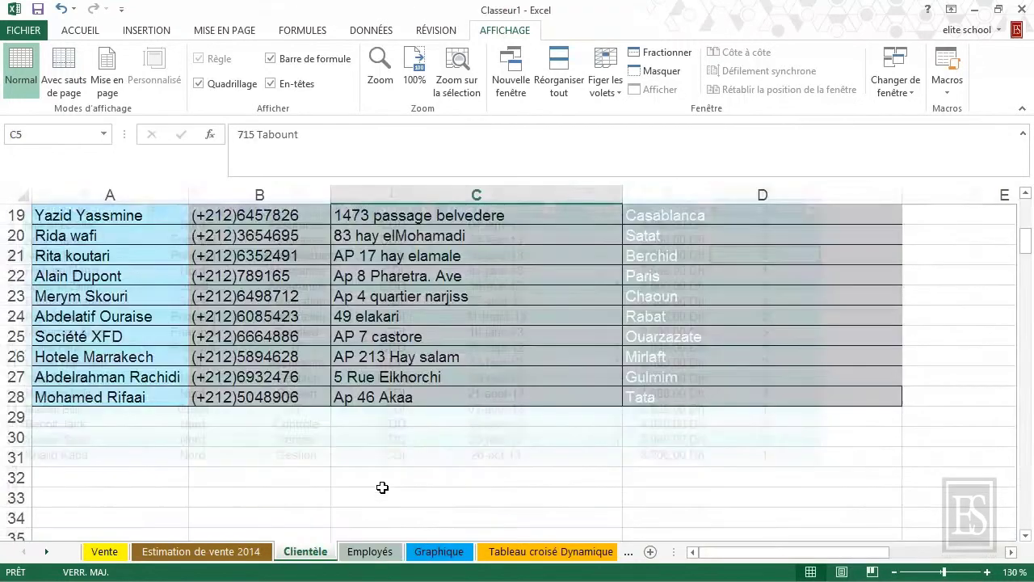
key(ctrl+Page_Up)
key(ctrl+Page_Up)
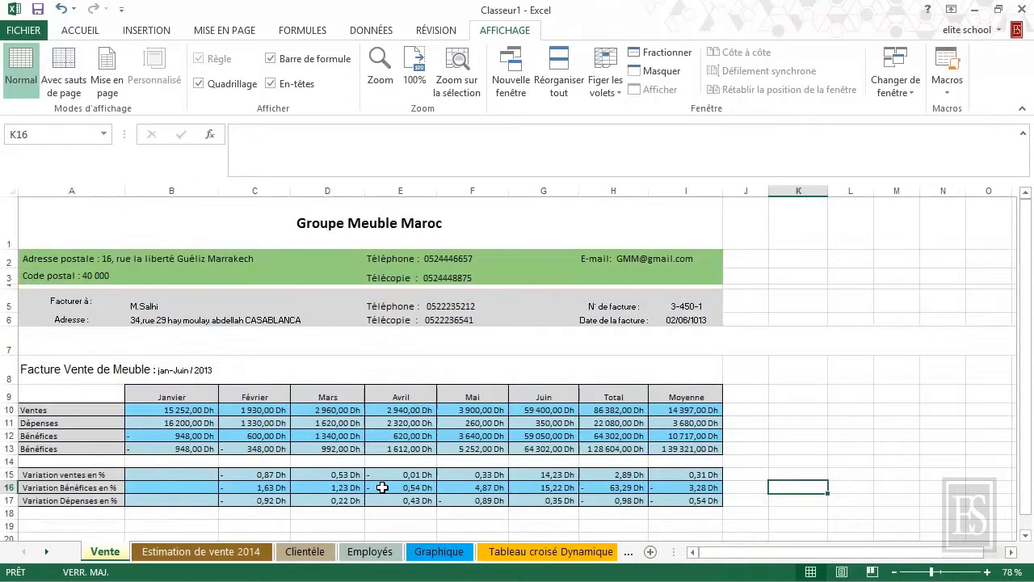